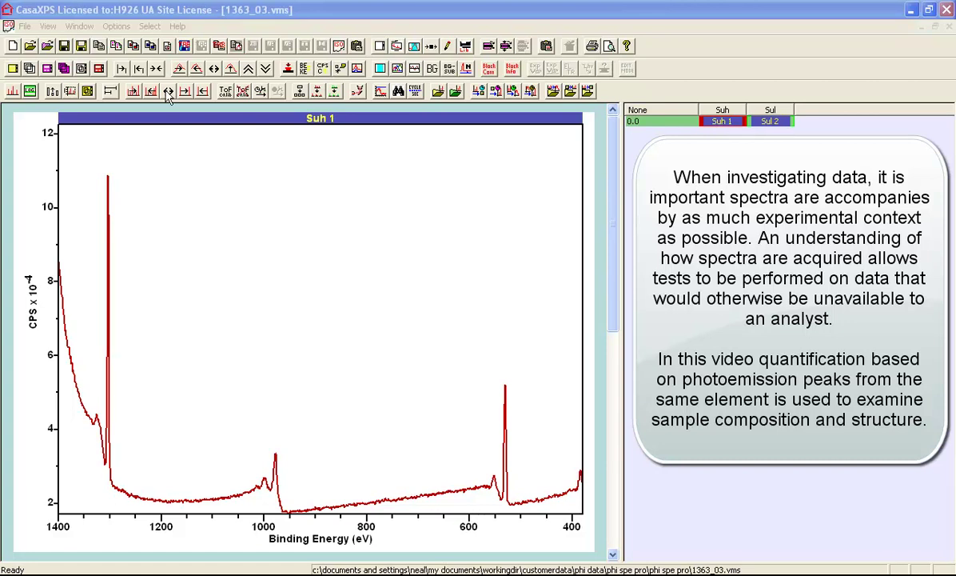
Overlay the Sul 2 survey on the Suh 1 spectrum of file 1363_03.vms.
click(82, 70)
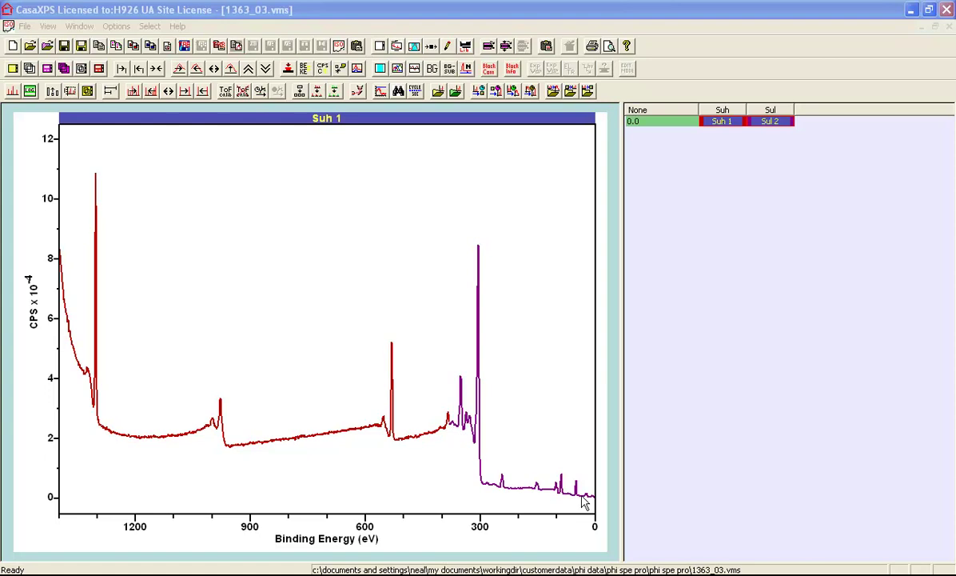
Switch the overlaid surveys from counts per second to raw intensity and auto-scale the ordinate.
click(288, 195)
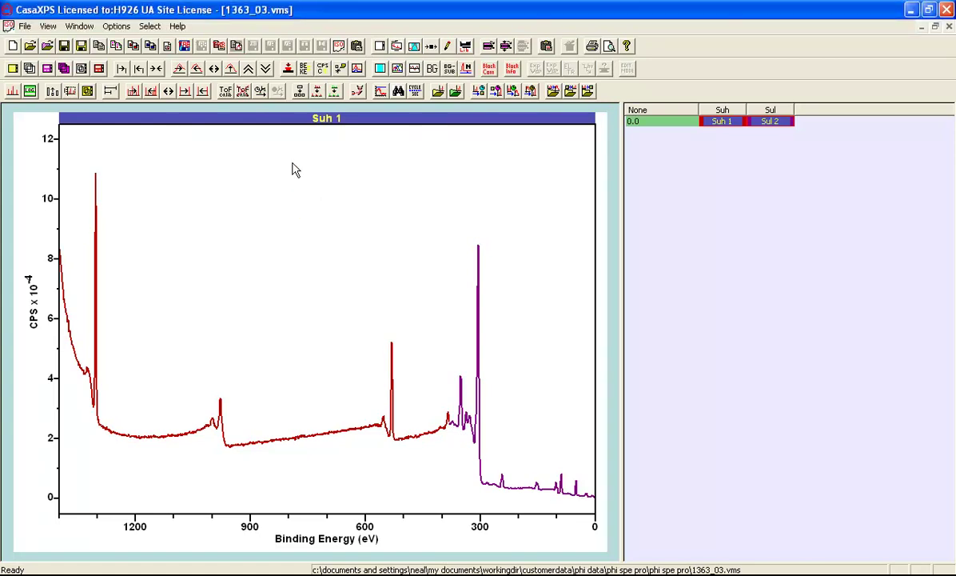
click(323, 70)
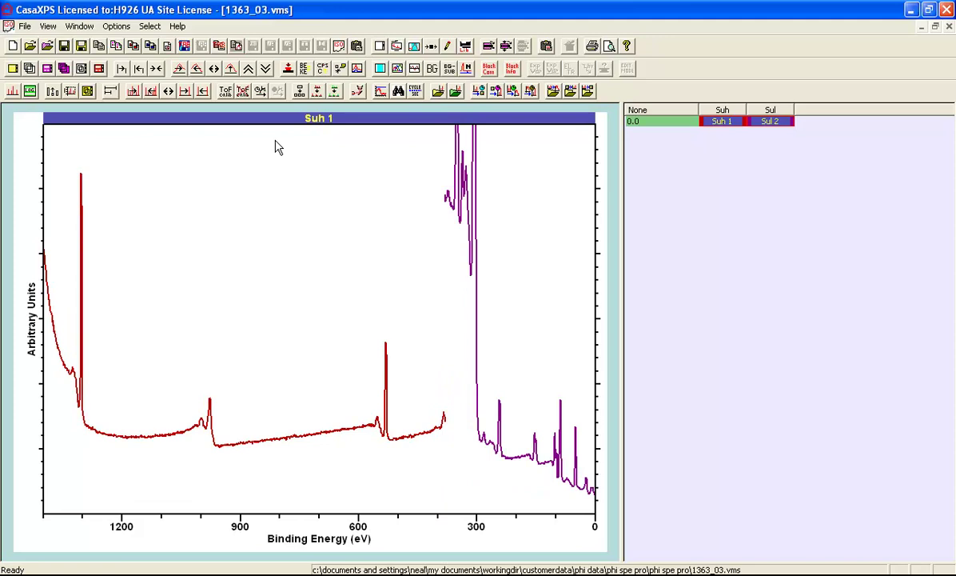
click(303, 69)
click(280, 153)
click(231, 69)
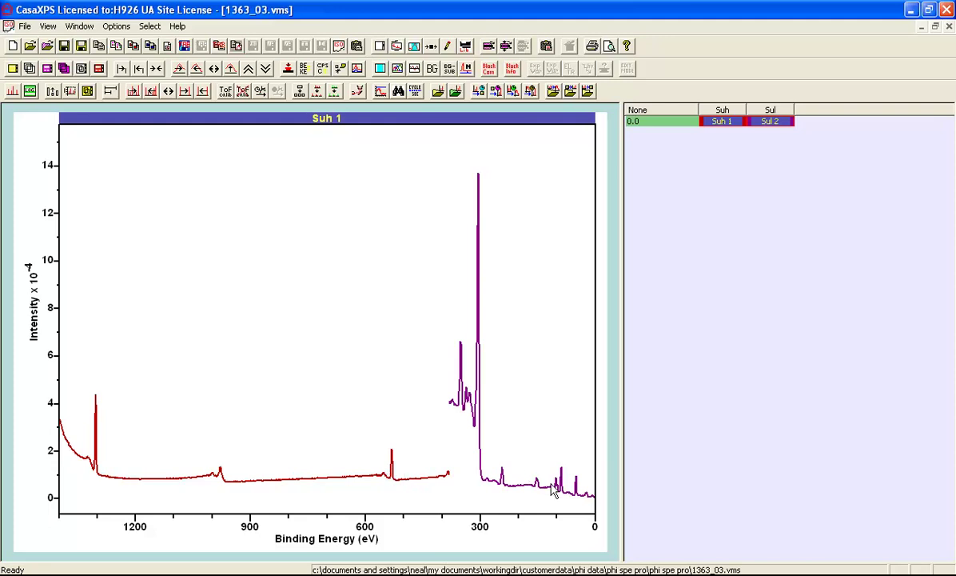
Return the overlay to CPS × 10^-4 and auto-scale the intensity axis from zero.
click(322, 69)
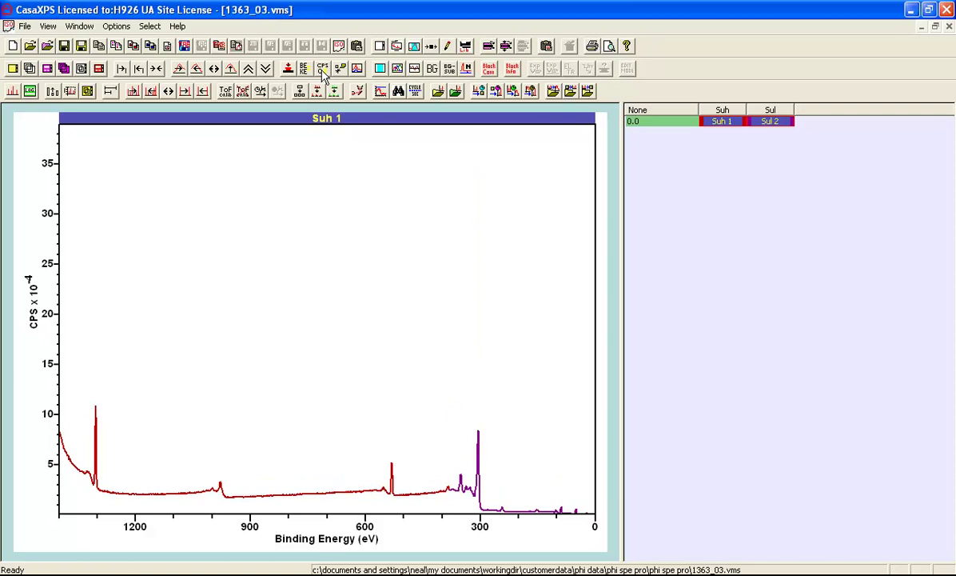
click(214, 68)
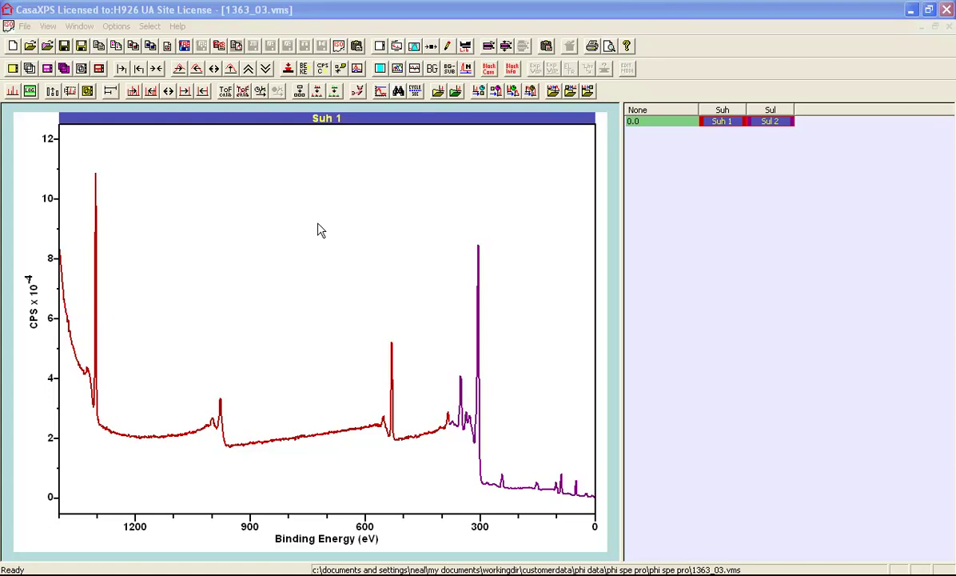
Open the Quantification Parameters and Element Library dialogs and move them beside the spectrum.
click(415, 46)
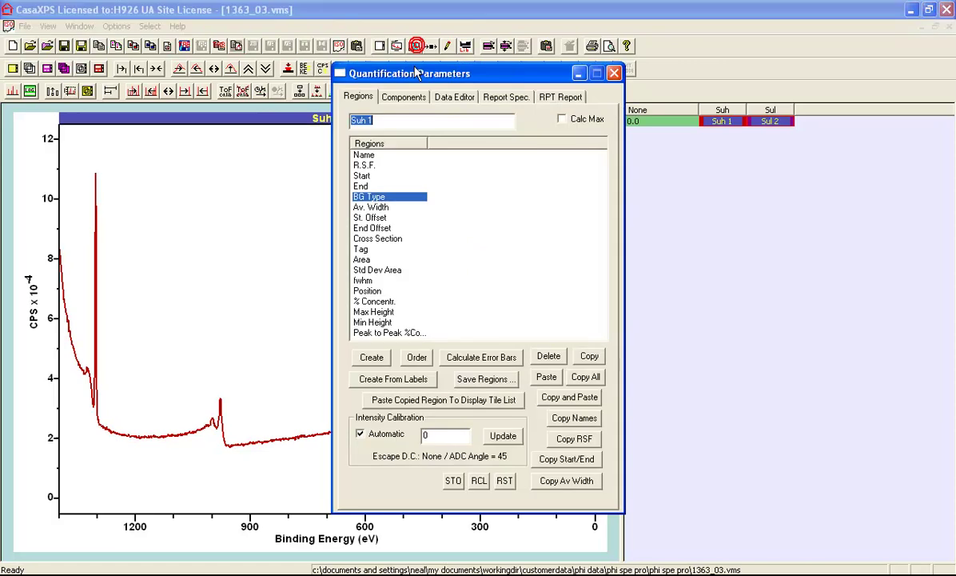
drag(415, 76, 711, 136)
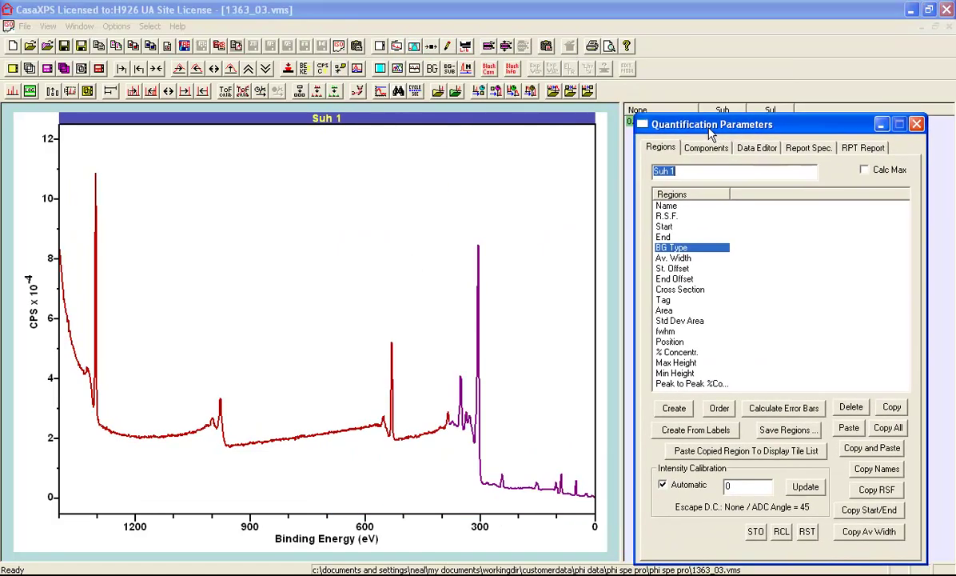
click(466, 47)
drag(469, 94, 753, 128)
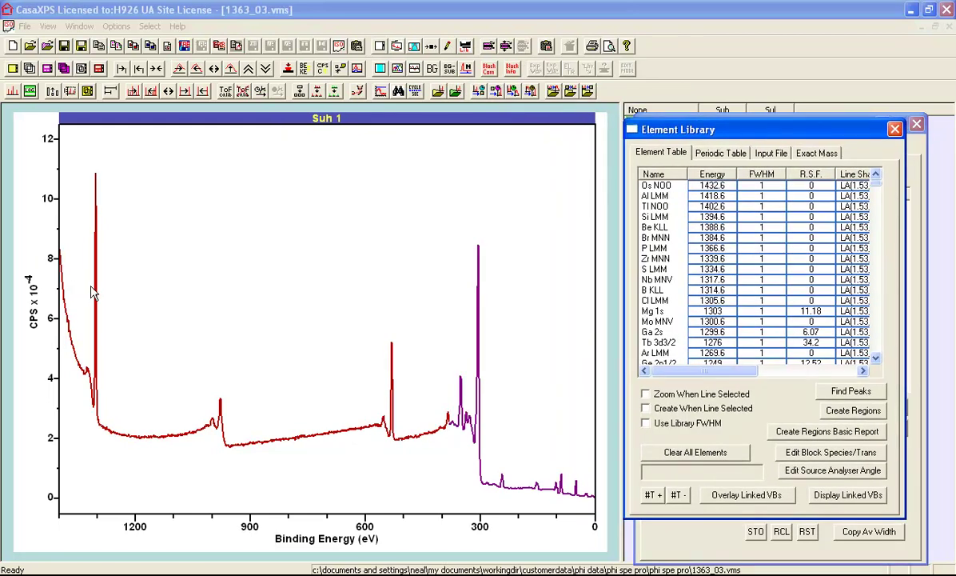
Enable Zoom/Create When Line Selected and create a Mg 1s region ending near 1293.5 eV.
click(94, 280)
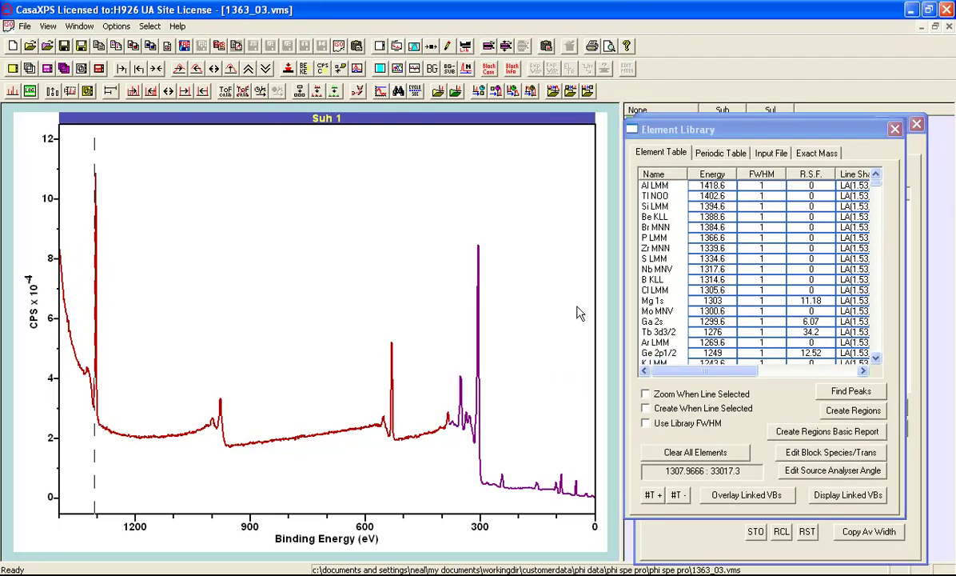
click(654, 393)
click(649, 408)
click(651, 302)
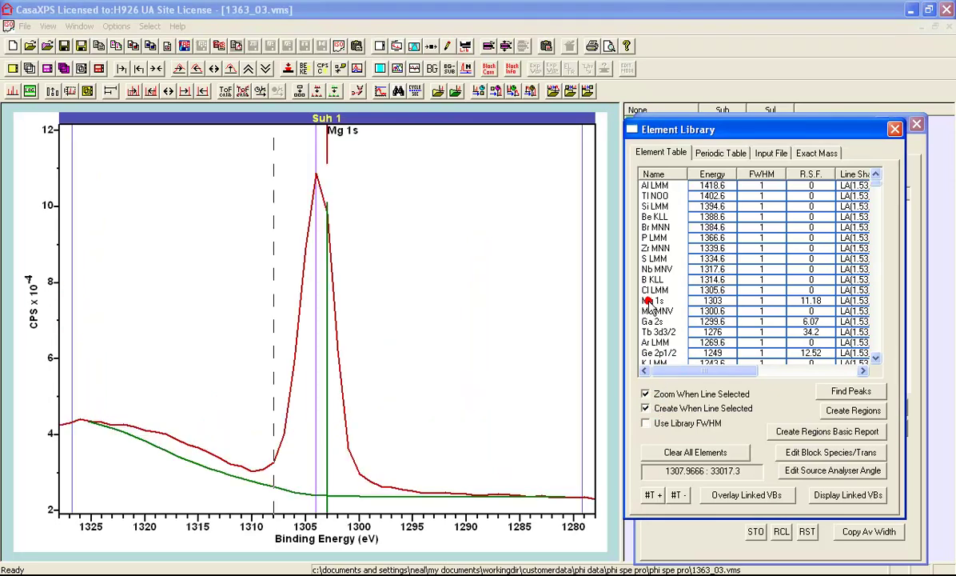
click(80, 308)
click(203, 315)
click(560, 375)
drag(495, 370, 432, 374)
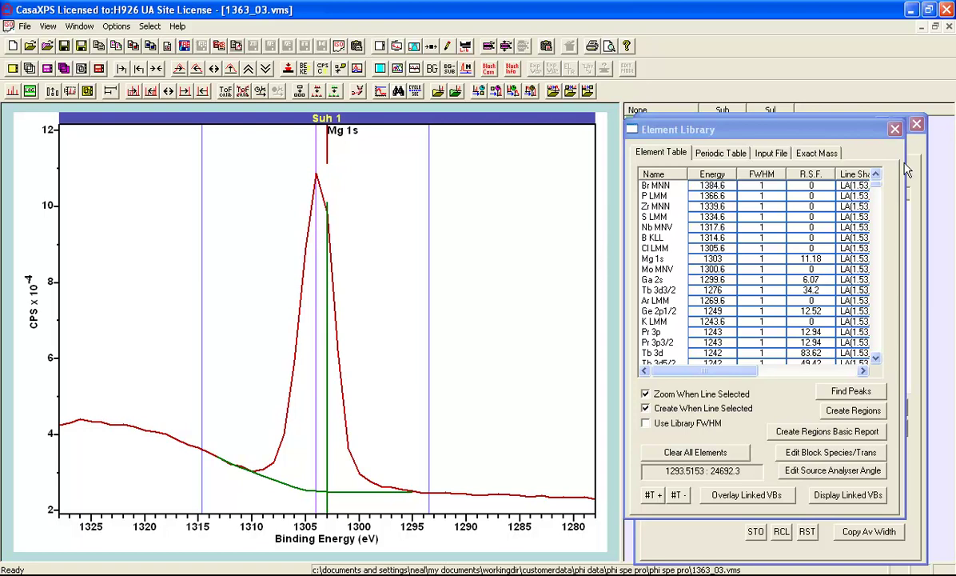
click(915, 136)
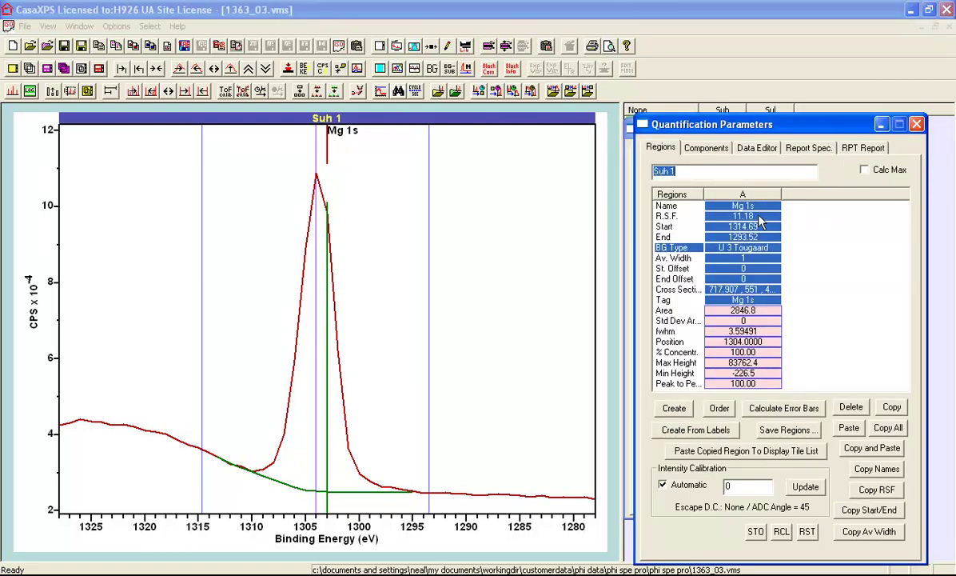
click(757, 214)
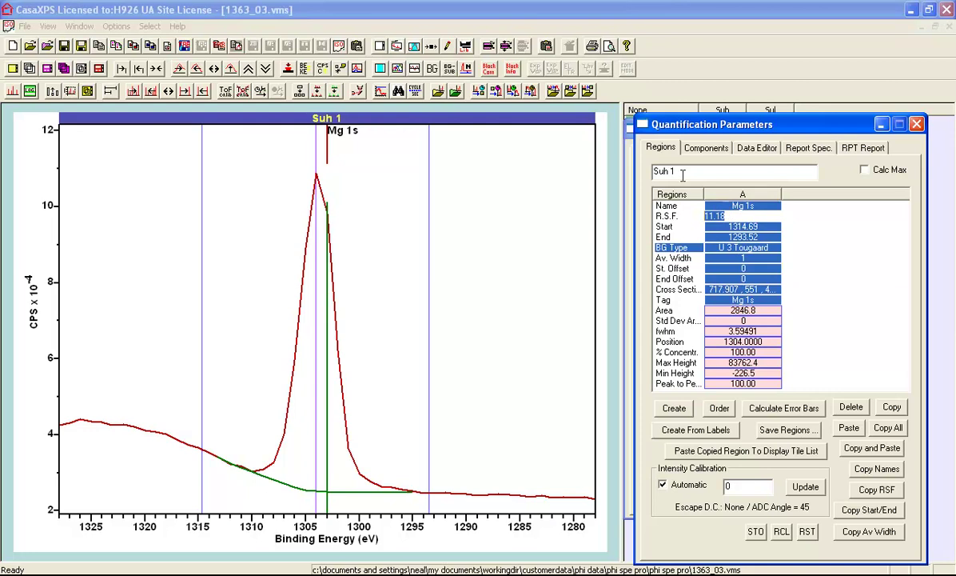
drag(694, 126, 692, 163)
Apply the EAL escape-depth correction to both the Suh 1 and Sul 2 blocks.
click(667, 125)
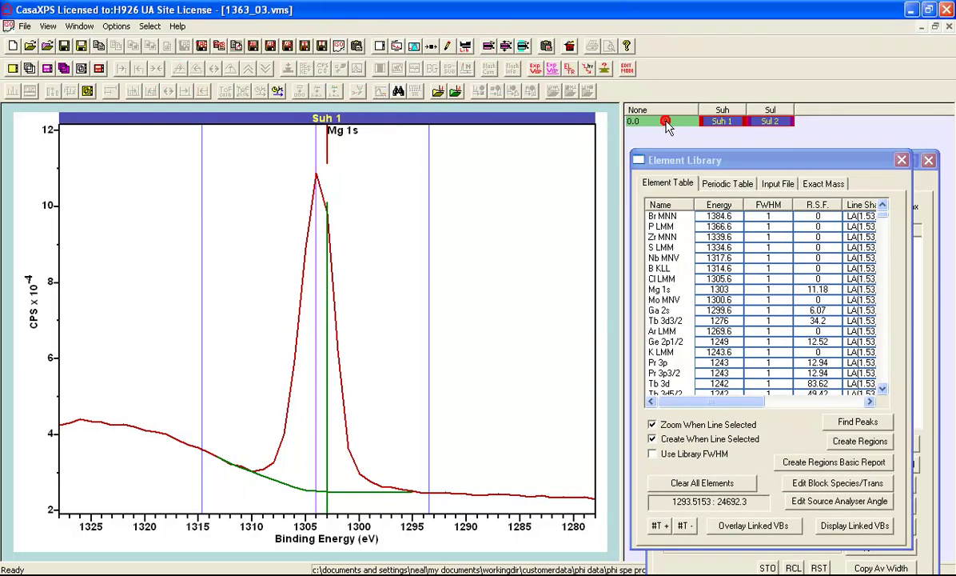
click(570, 69)
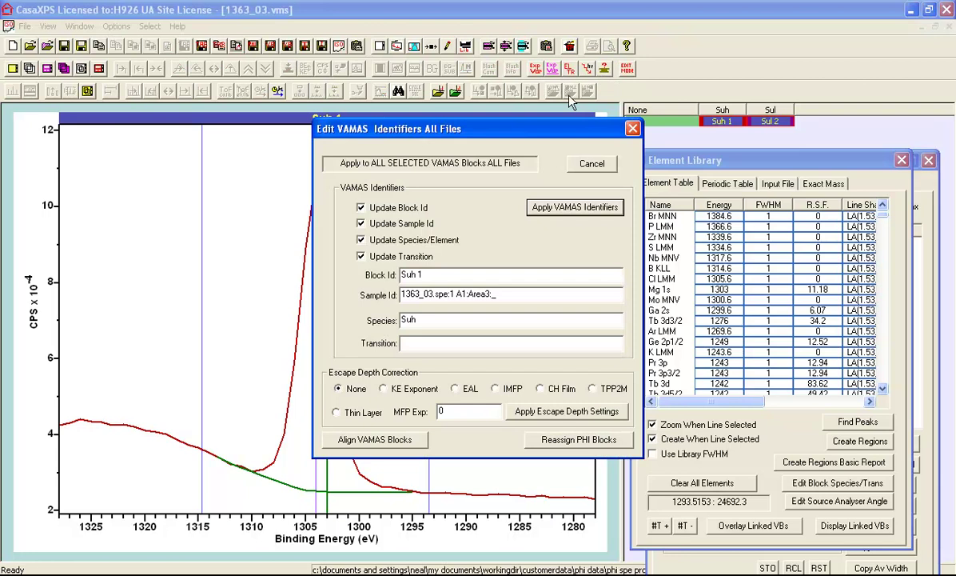
click(468, 392)
click(536, 415)
click(617, 189)
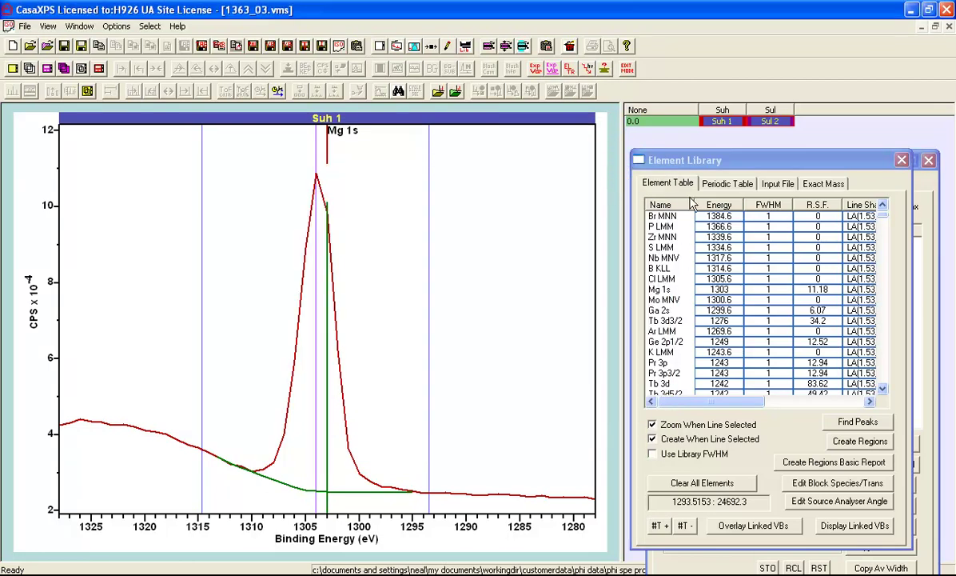
Show Quantification Parameters with Mg 1s area 10681.8 and zoom out to the full survey.
click(934, 181)
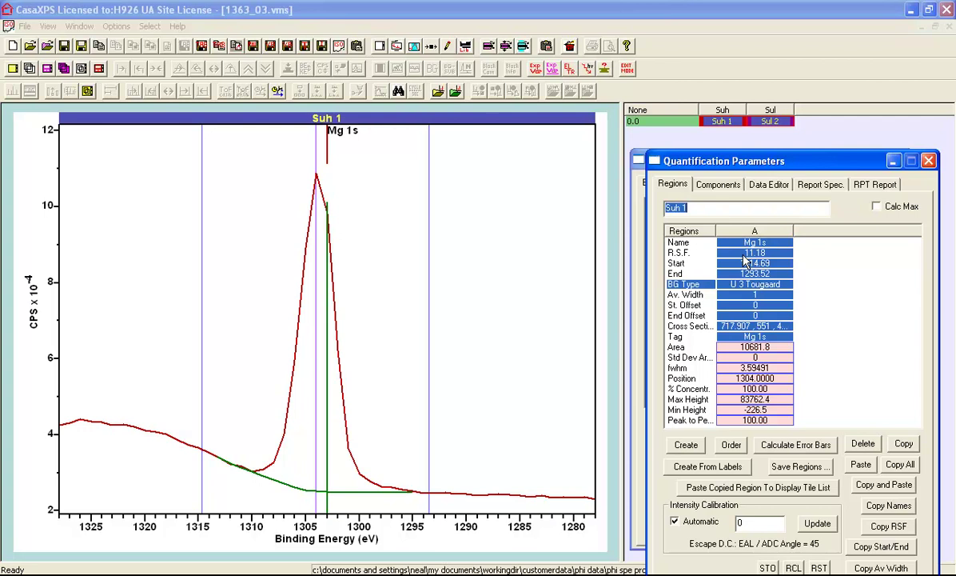
click(120, 147)
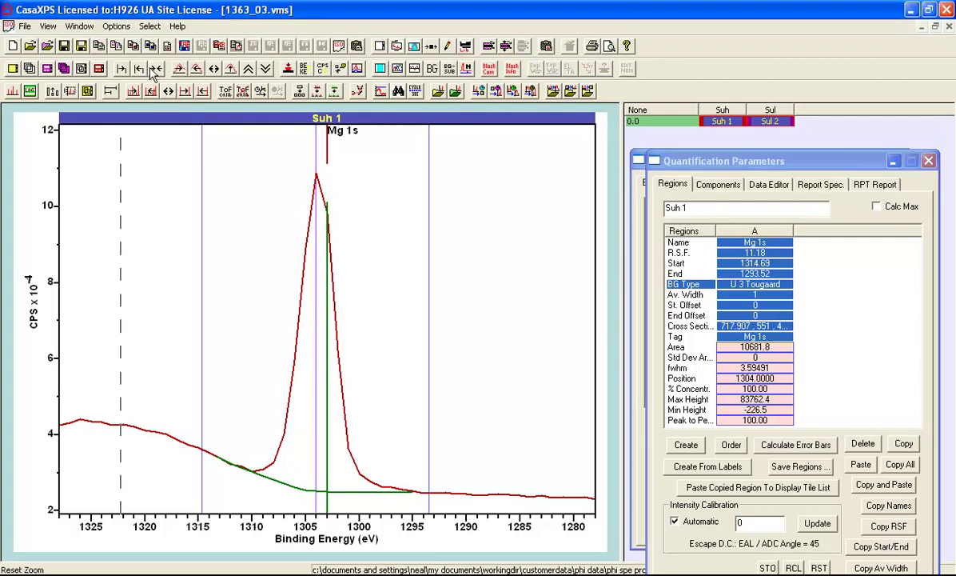
click(148, 72)
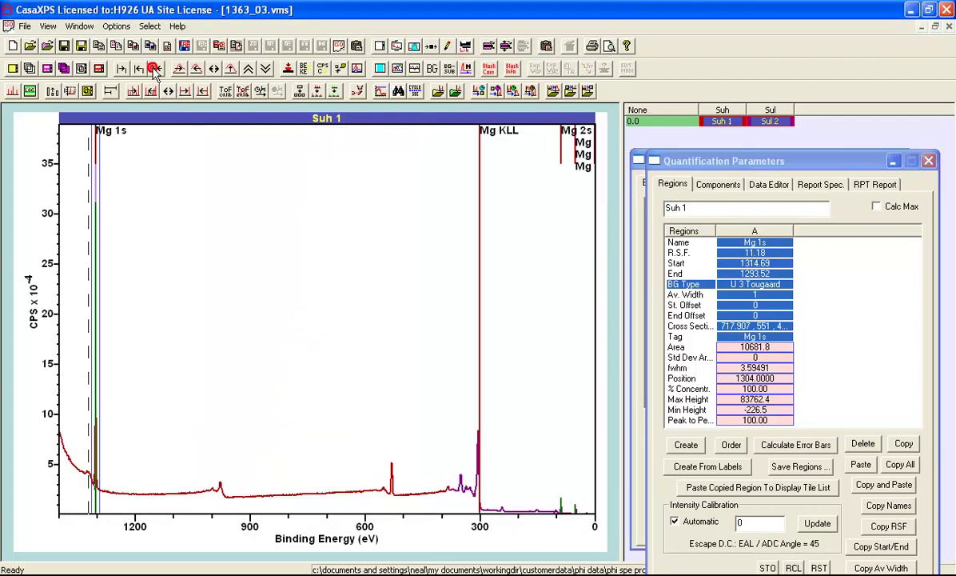
click(390, 465)
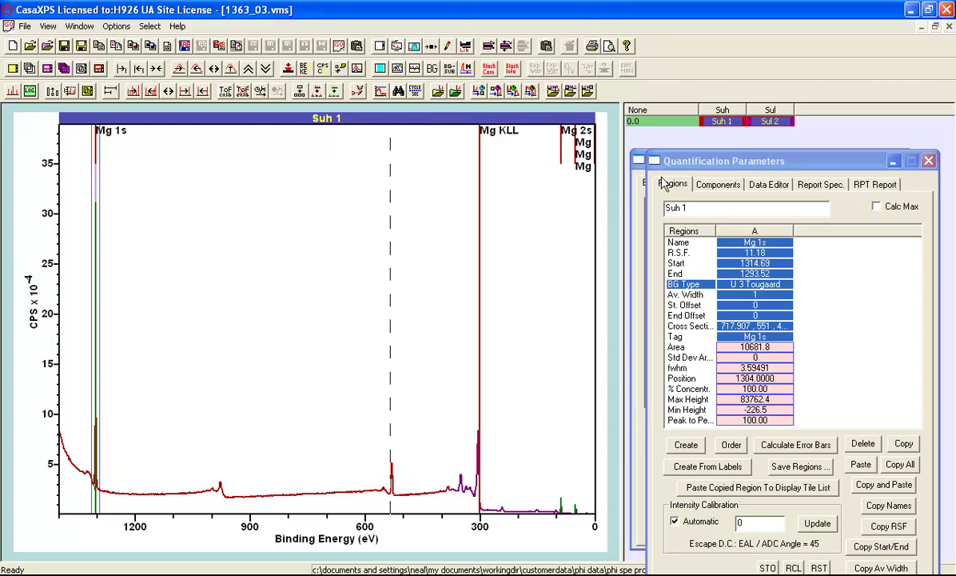
Pick O 1s from the Element Library and set its region to about 543–518.5 eV.
drag(640, 156, 658, 162)
click(657, 152)
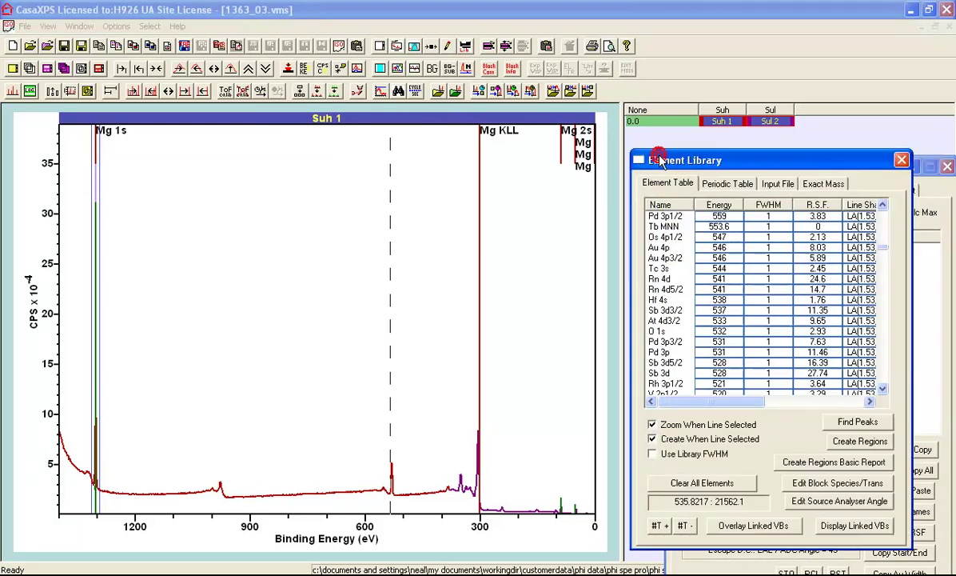
click(655, 331)
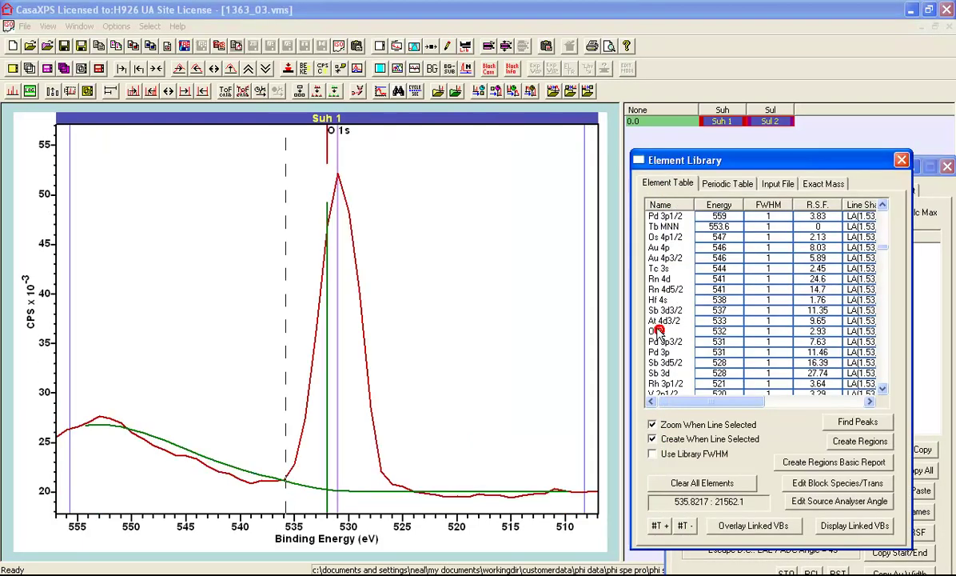
click(93, 354)
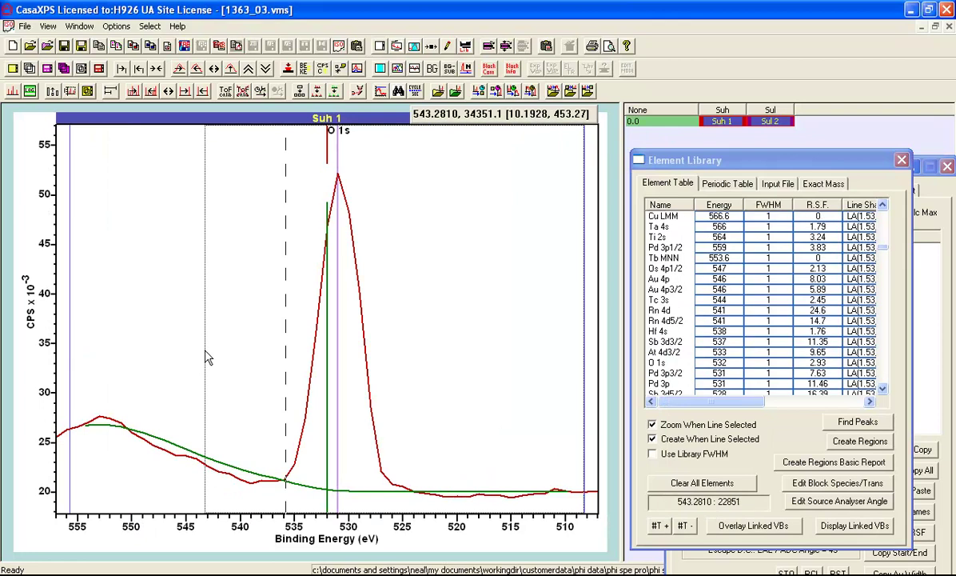
click(564, 355)
drag(478, 362, 474, 352)
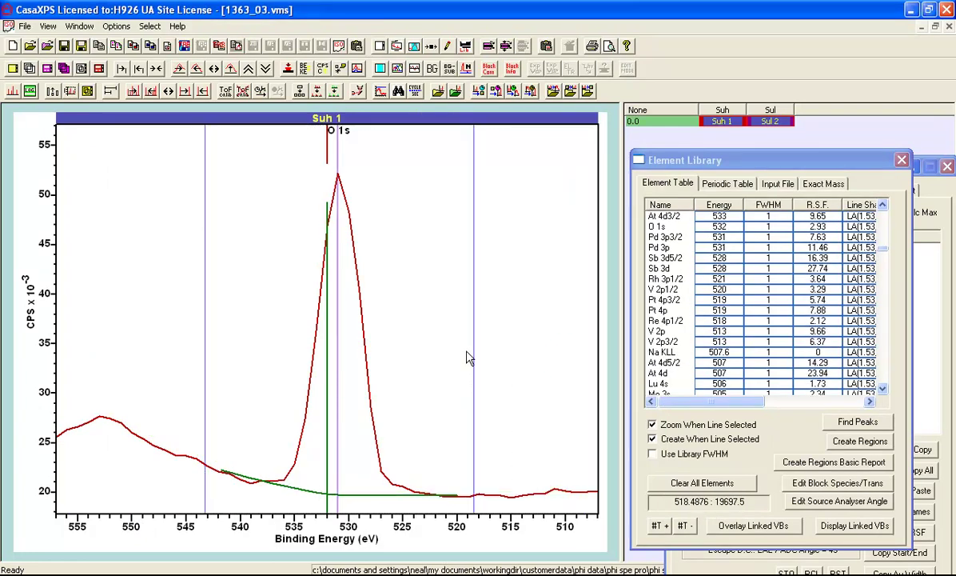
Add a quantification table excluding areas, including RSF: Mg 1s 64.52 At%, O 1s 35.48 At%.
click(425, 44)
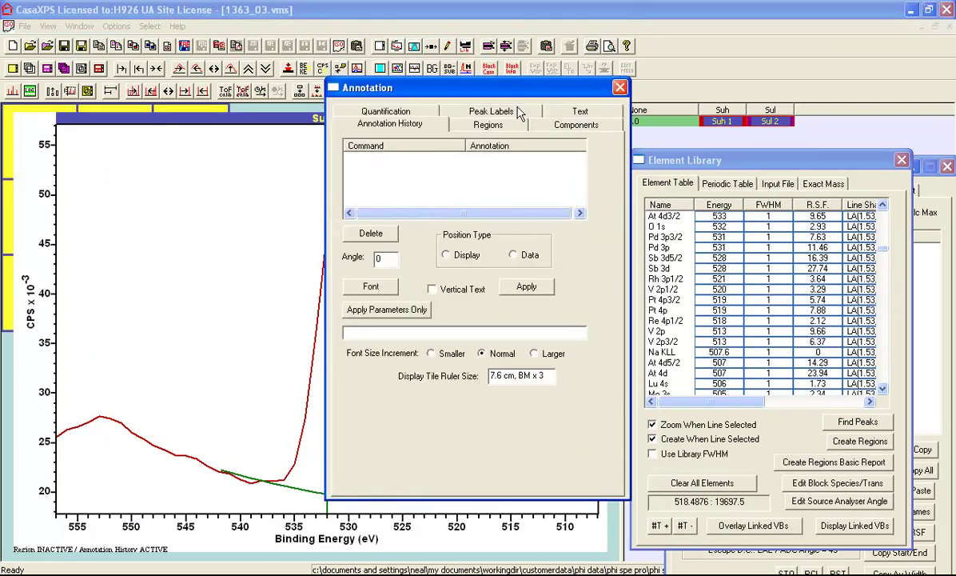
click(390, 111)
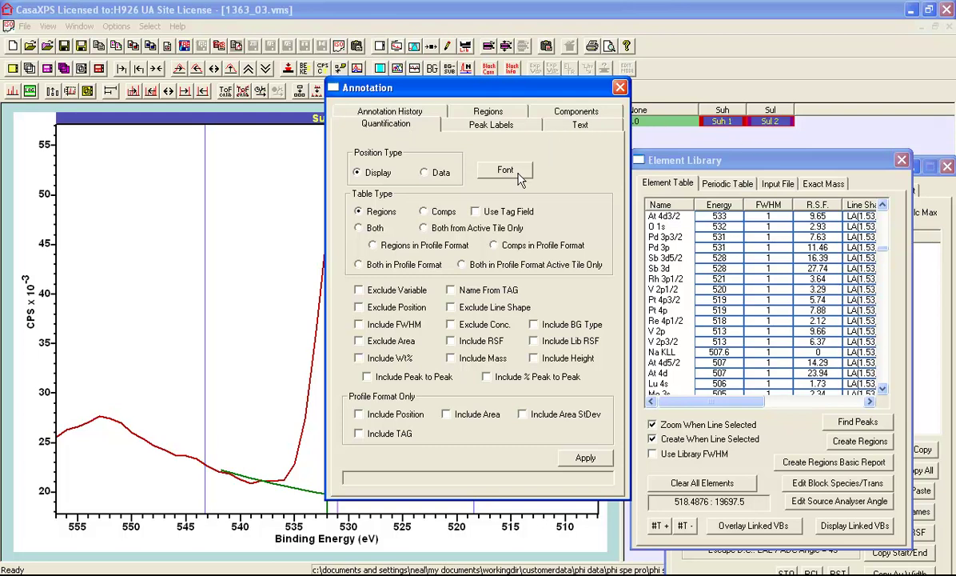
click(381, 340)
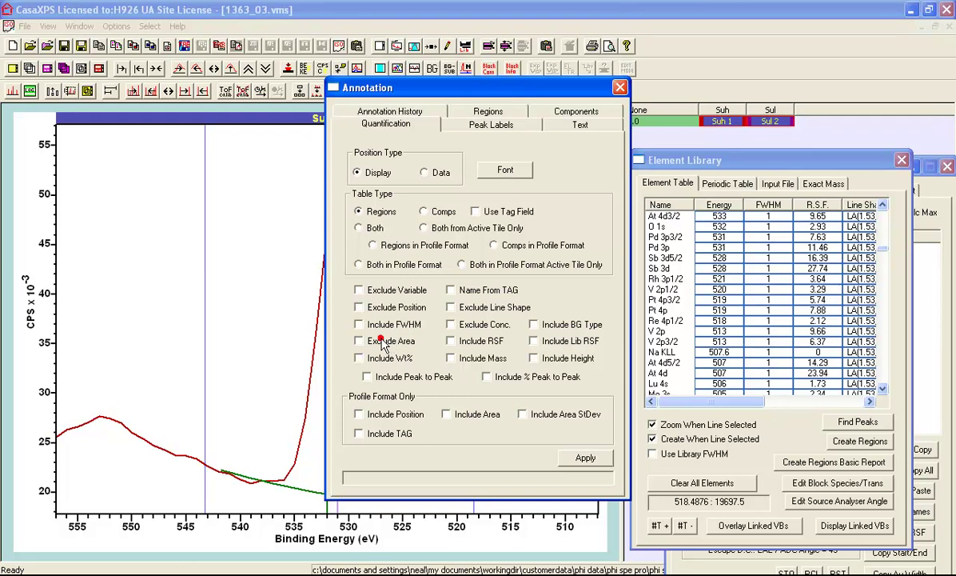
click(459, 342)
click(581, 456)
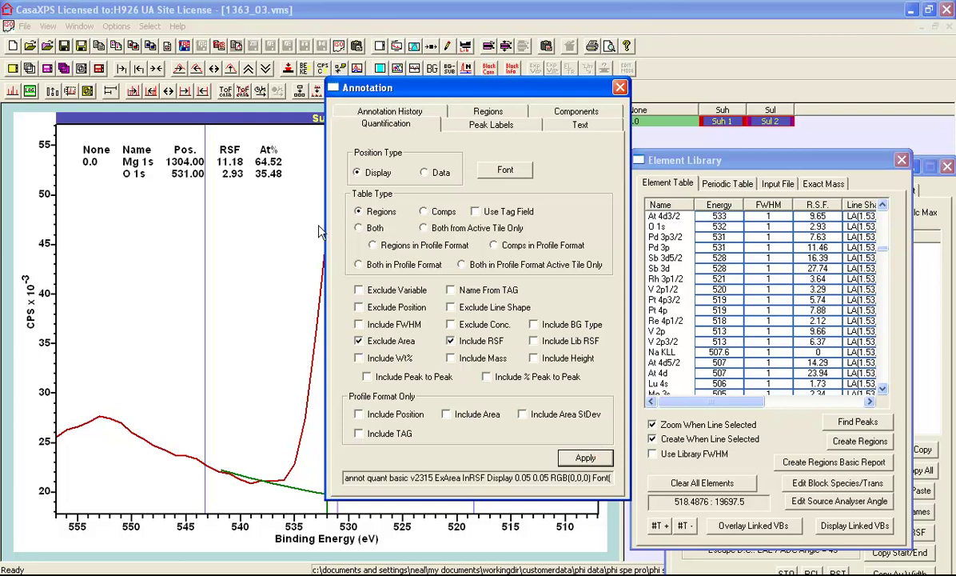
click(620, 88)
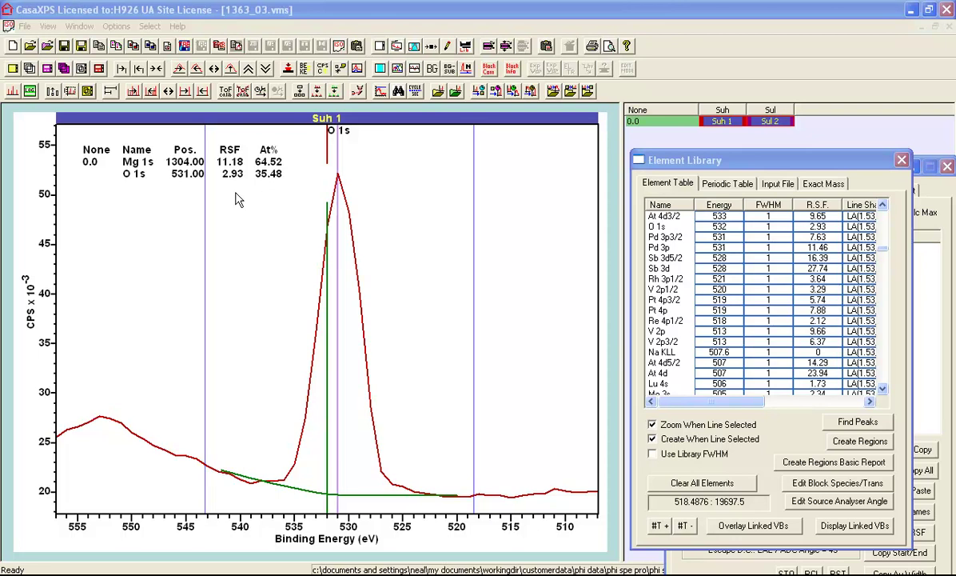
click(157, 69)
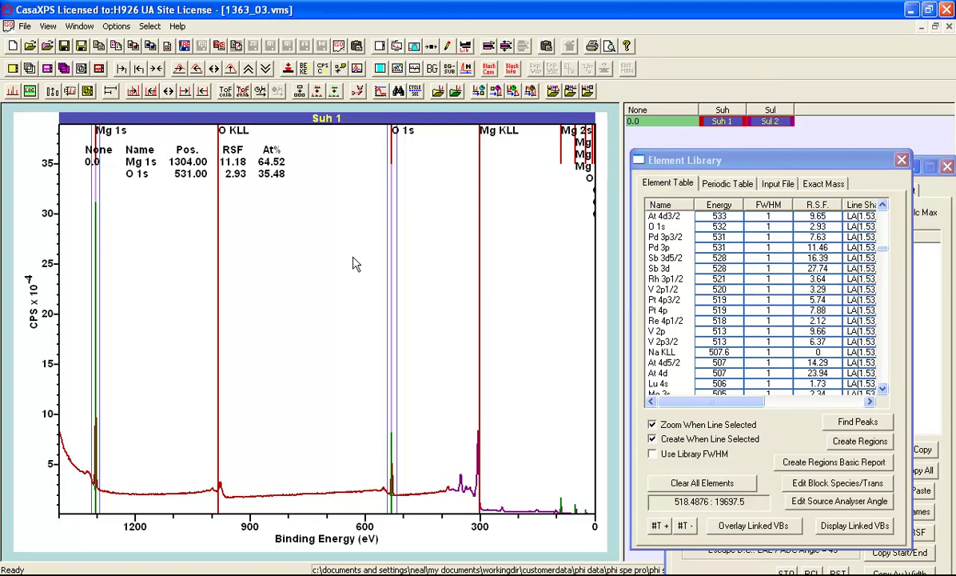
On Sul 2, create a Mg 2s region from about 95.0 to 79.3 eV with RSF 0.575.
click(769, 122)
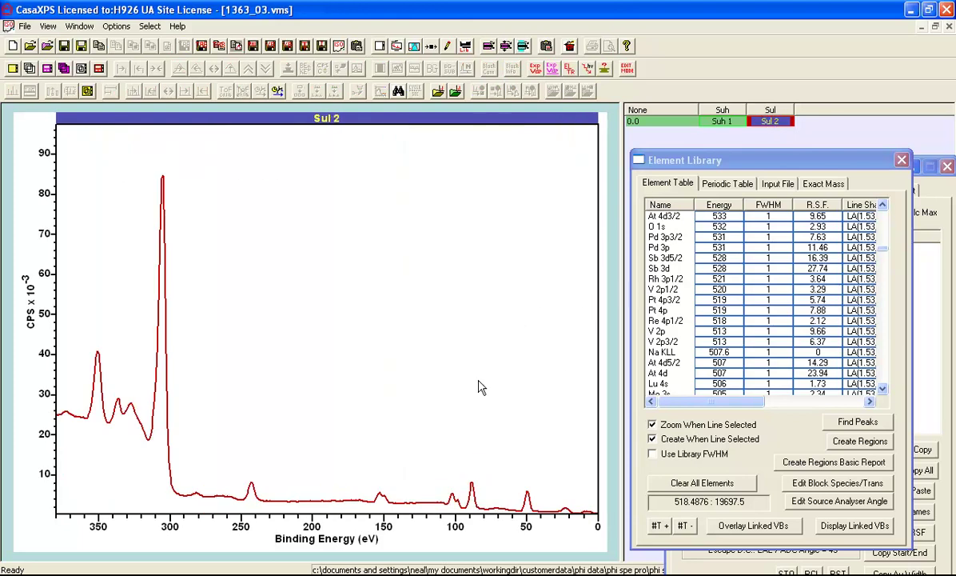
click(473, 497)
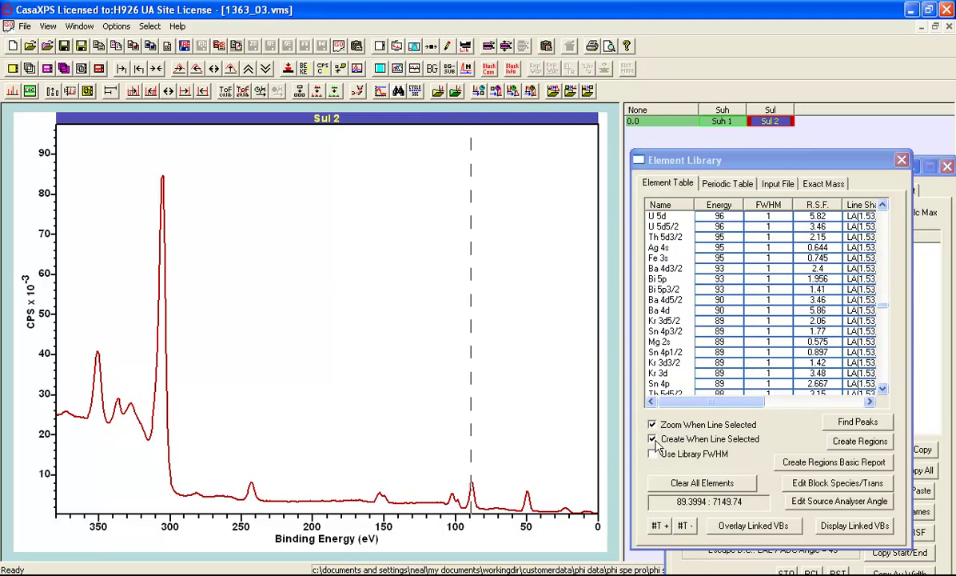
click(656, 341)
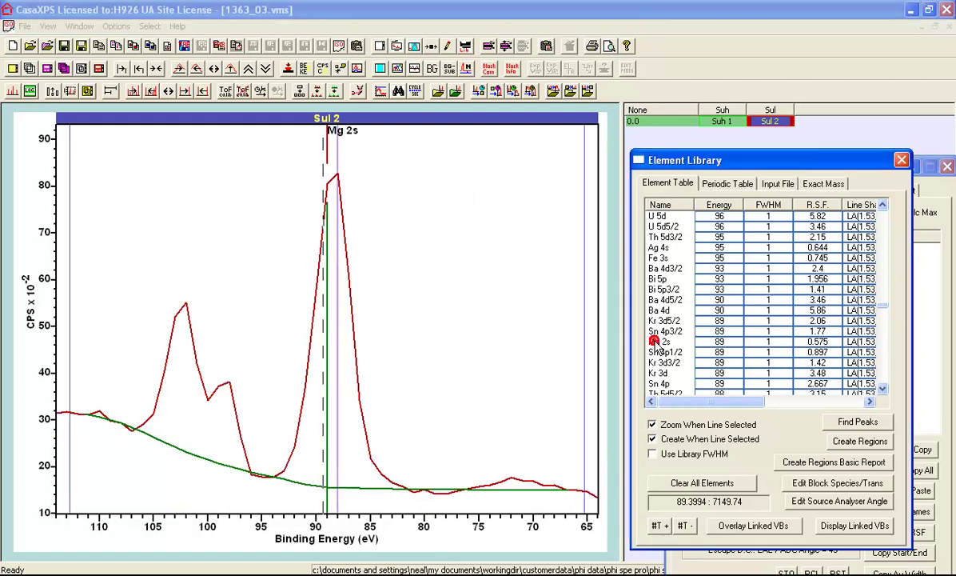
drag(80, 350, 261, 337)
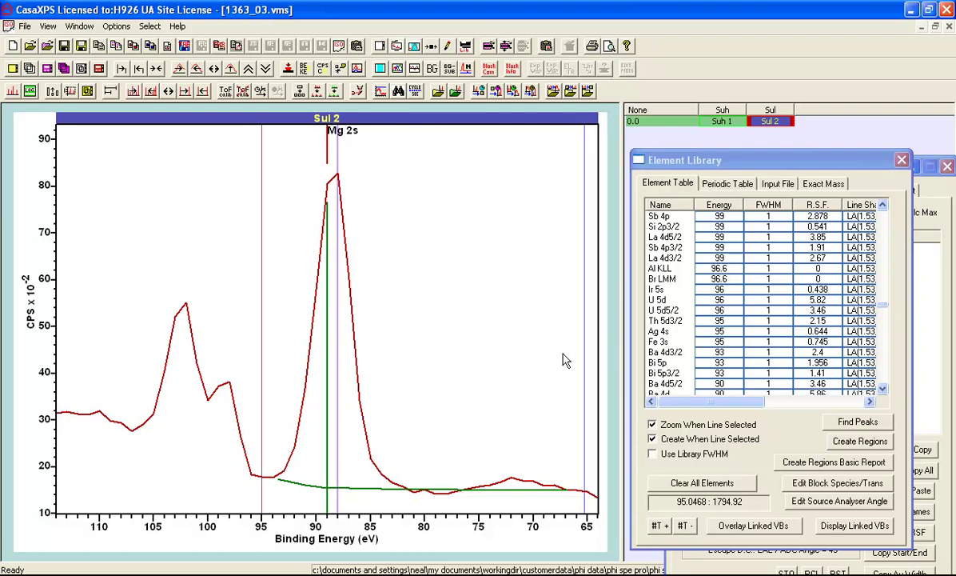
drag(576, 353, 434, 358)
click(921, 166)
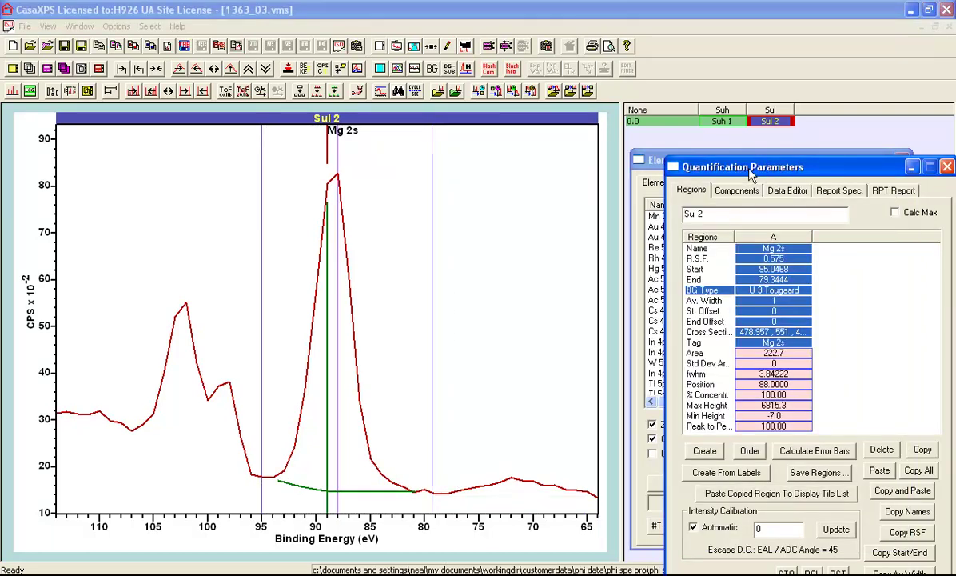
click(782, 258)
drag(781, 259, 722, 272)
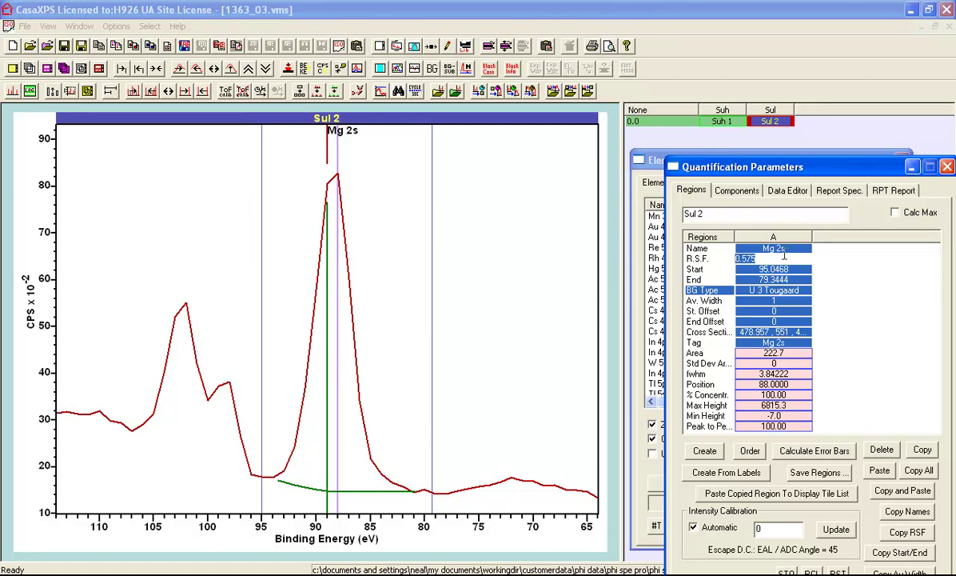
Select Suh 1 together with Sul 2 so Mg 2s joins the table at 20.74 At%.
click(723, 121)
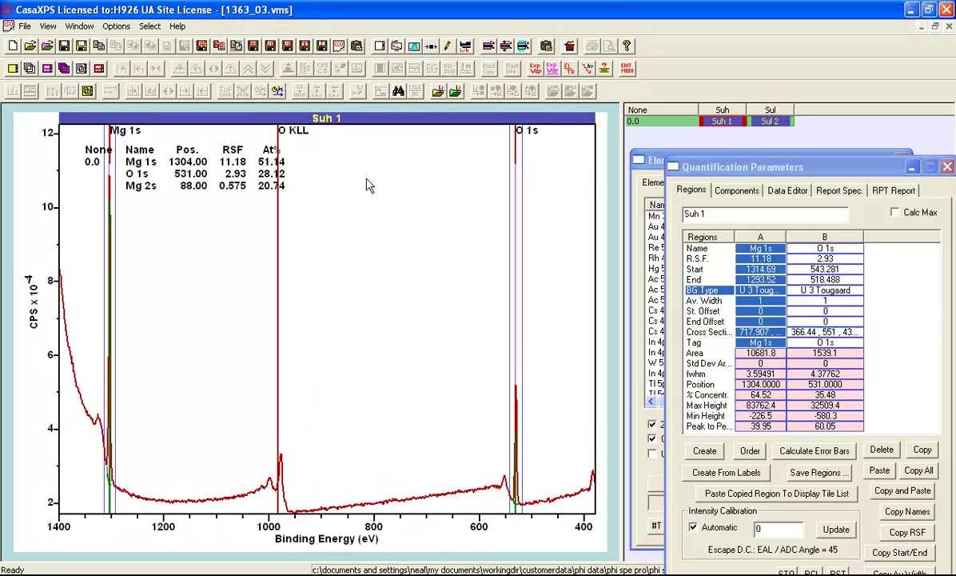
click(768, 120)
Apply Thin Layer correction with MFP exponent 3 to both blocks, then quantify Suh 1 alone.
click(604, 71)
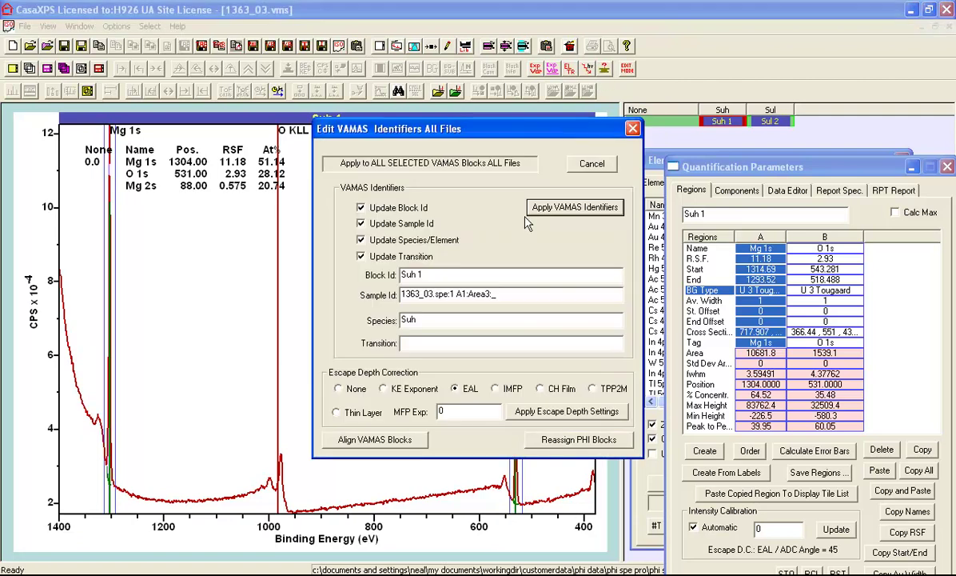
click(339, 413)
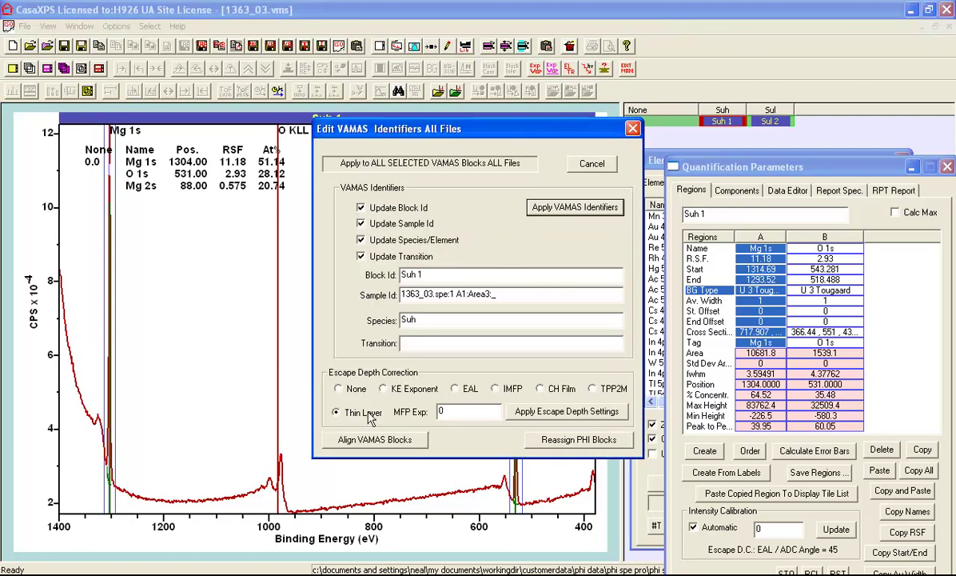
click(446, 412)
double_click(447, 411)
text(3)
click(527, 413)
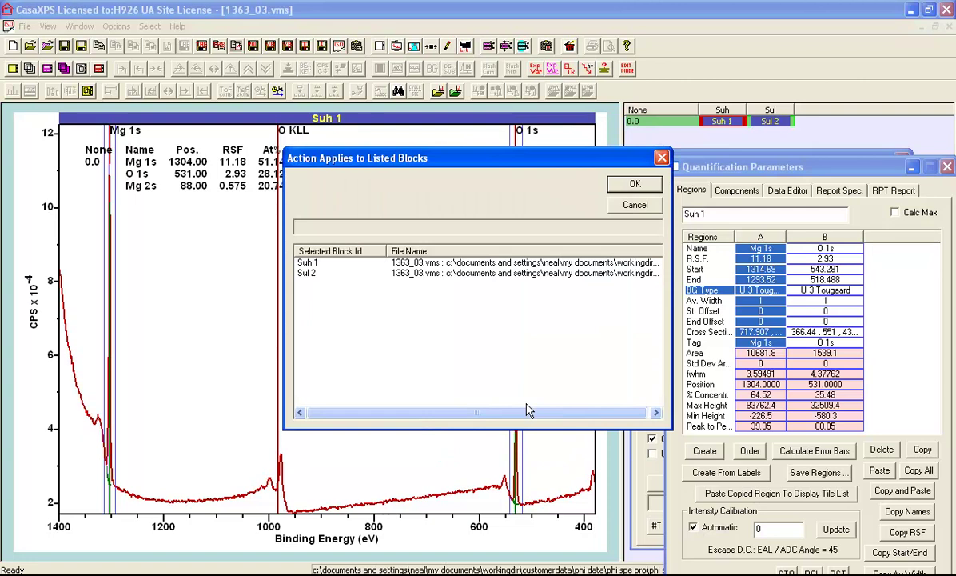
click(637, 186)
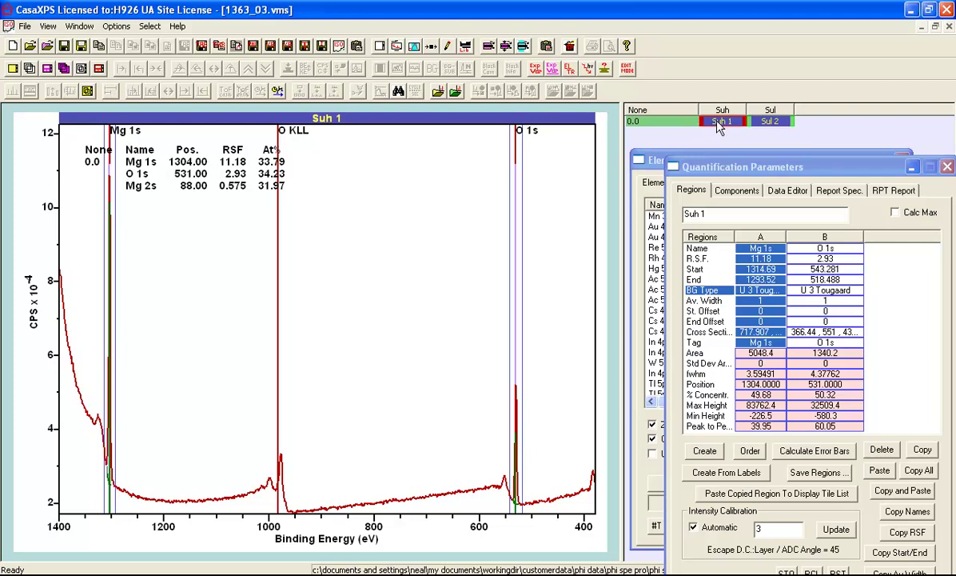
click(673, 118)
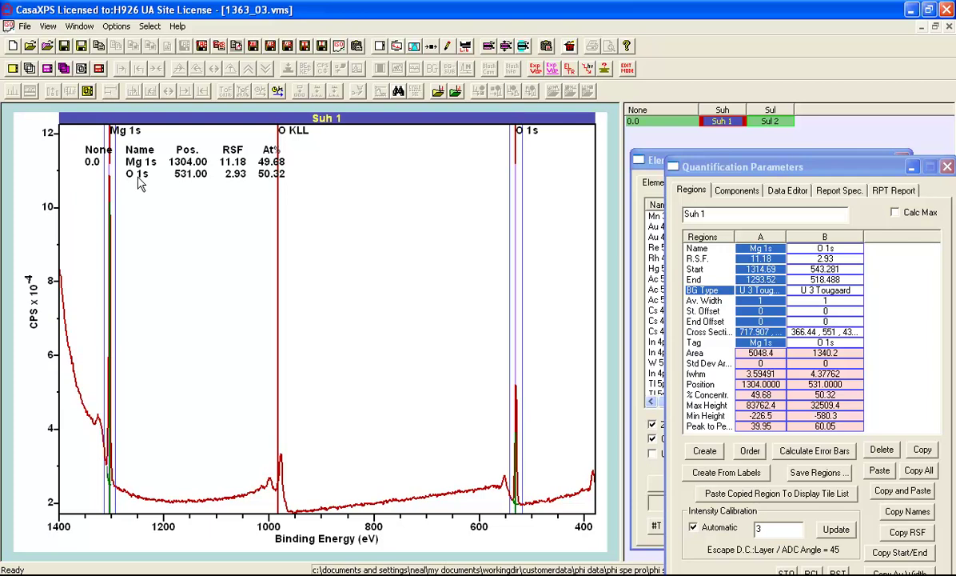
Switch to the CasaXP1 window showing the X-ray gun, analyser and sample geometry diagram.
click(79, 25)
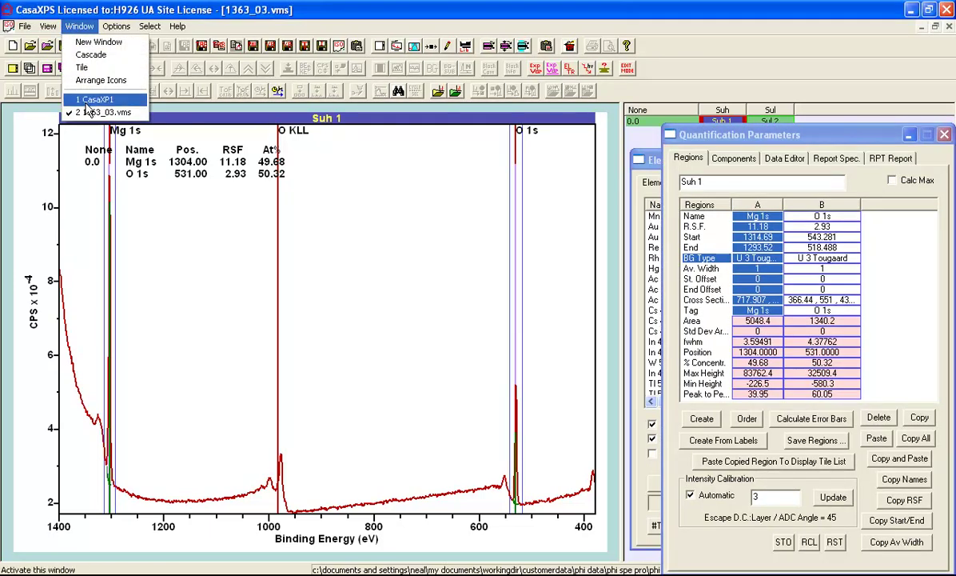
click(88, 99)
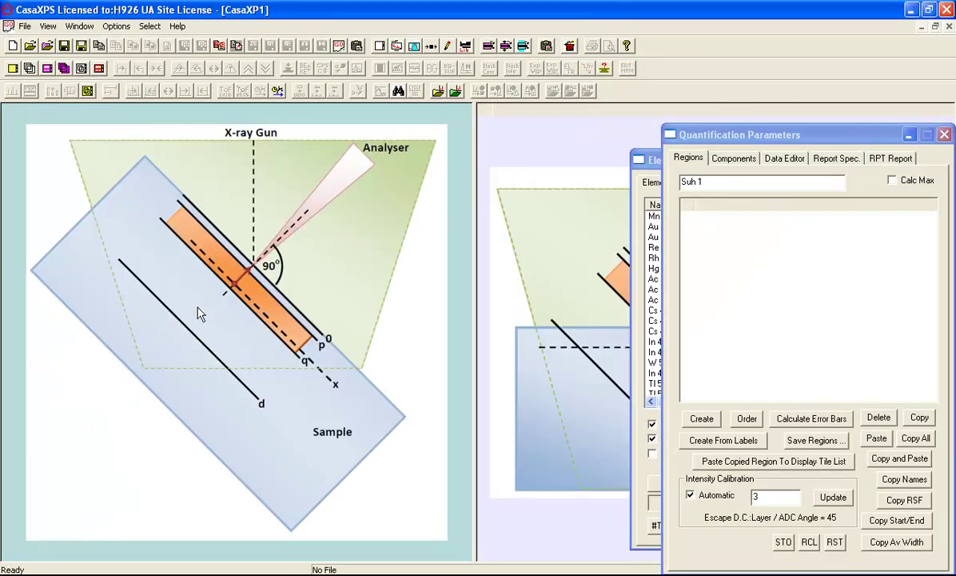